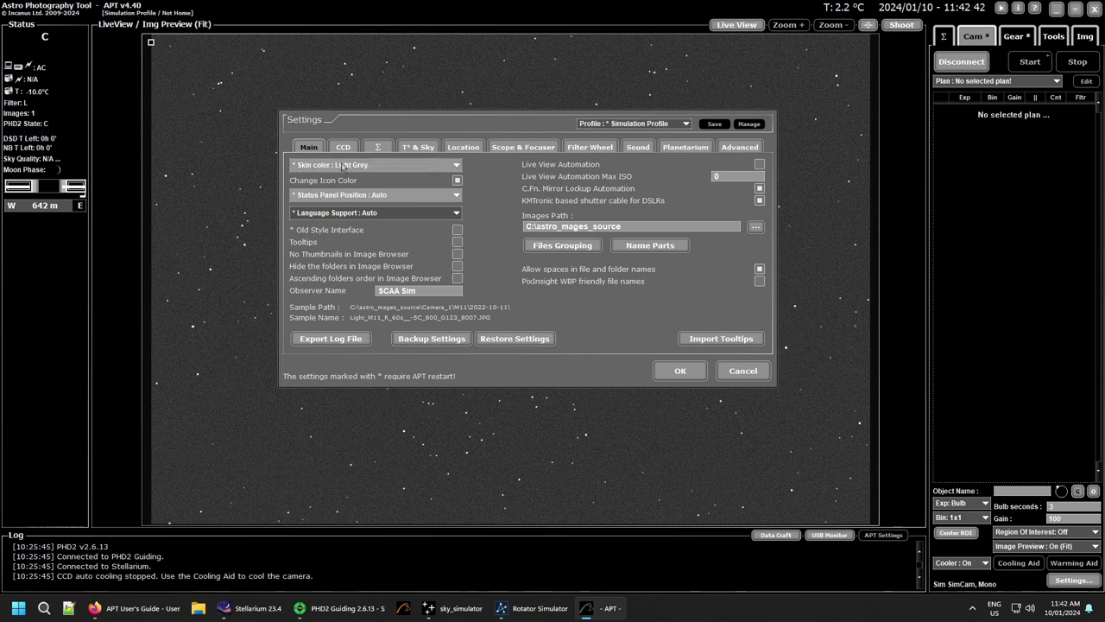
Keep Light Grey skin colour, Auto status panel position and Auto language support
click(458, 170)
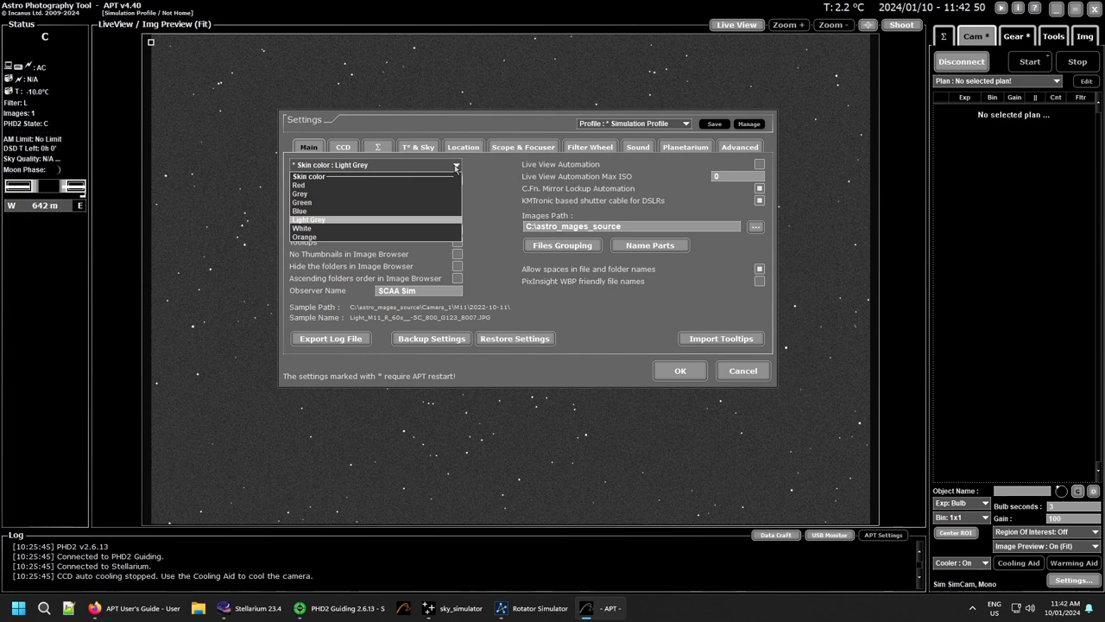
click(455, 168)
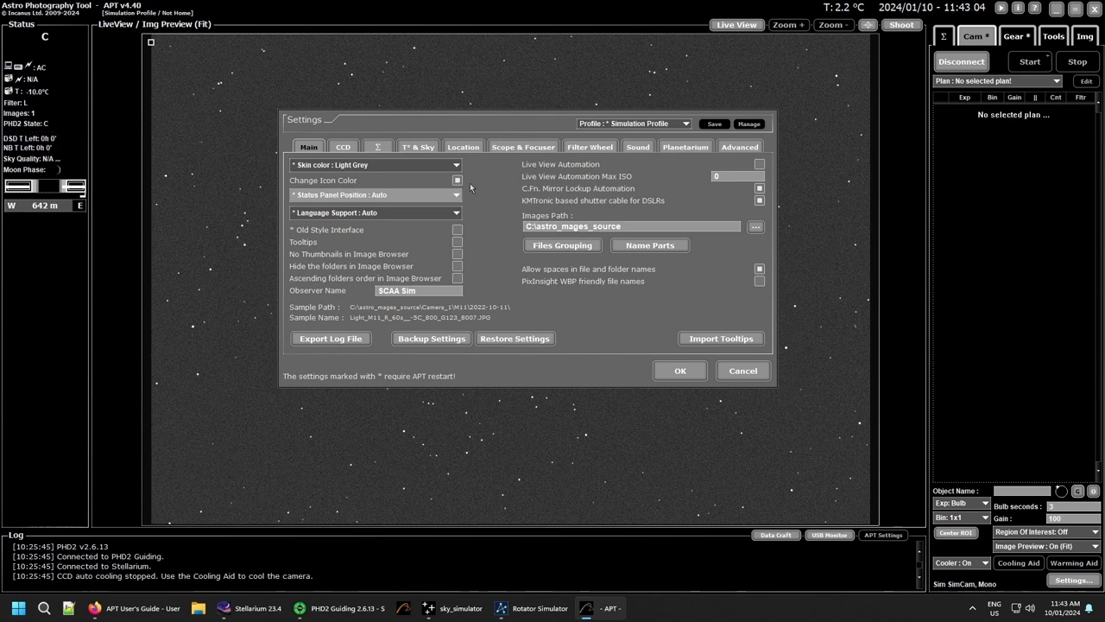
mouse_move(590, 615)
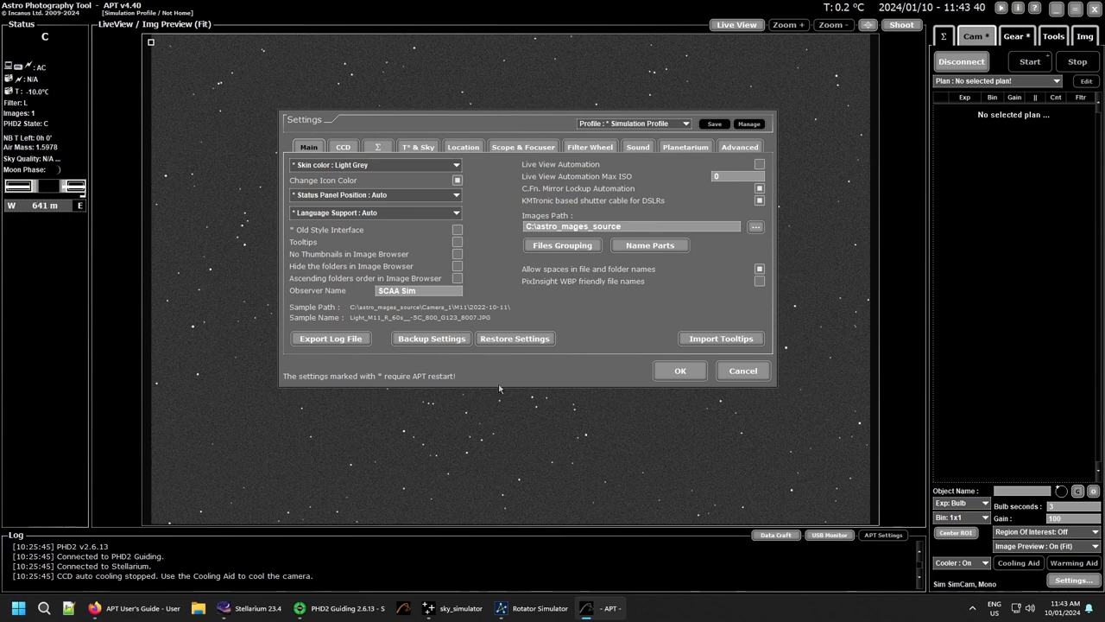
click(456, 196)
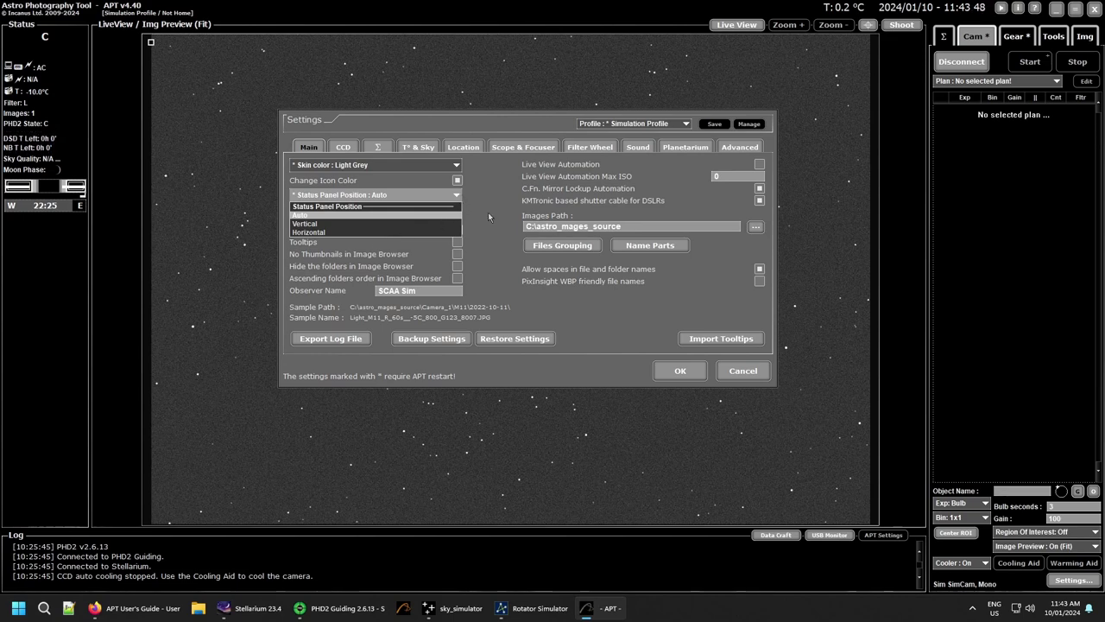
click(421, 215)
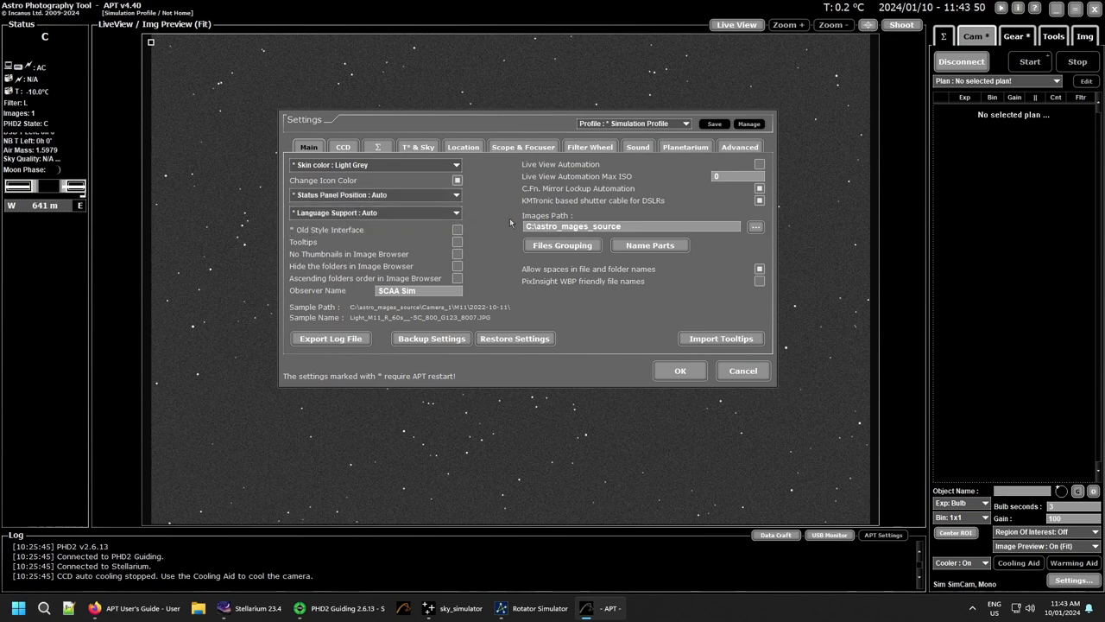
click(457, 214)
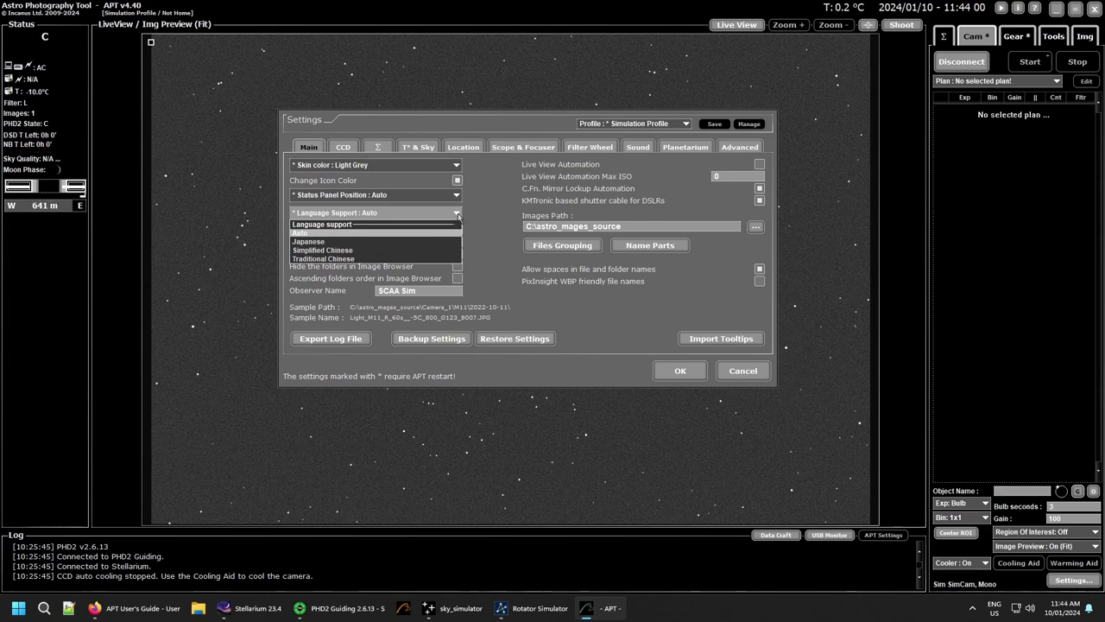
click(459, 231)
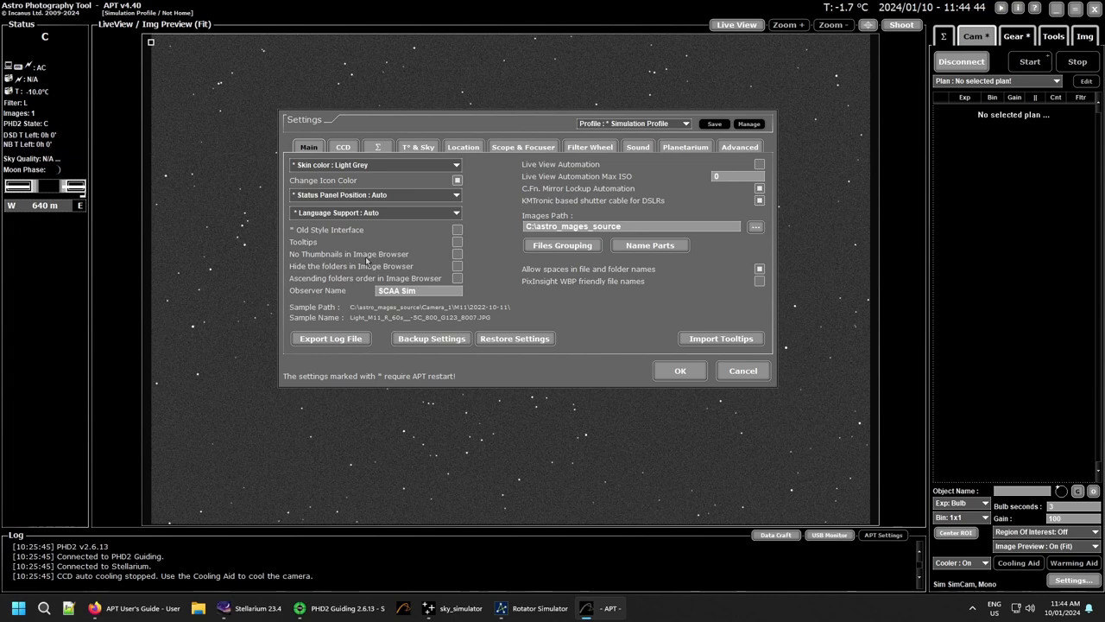
In the captured images browser, go up to CameraCCD_1 and open the 2024-01-01 folder
click(1084, 37)
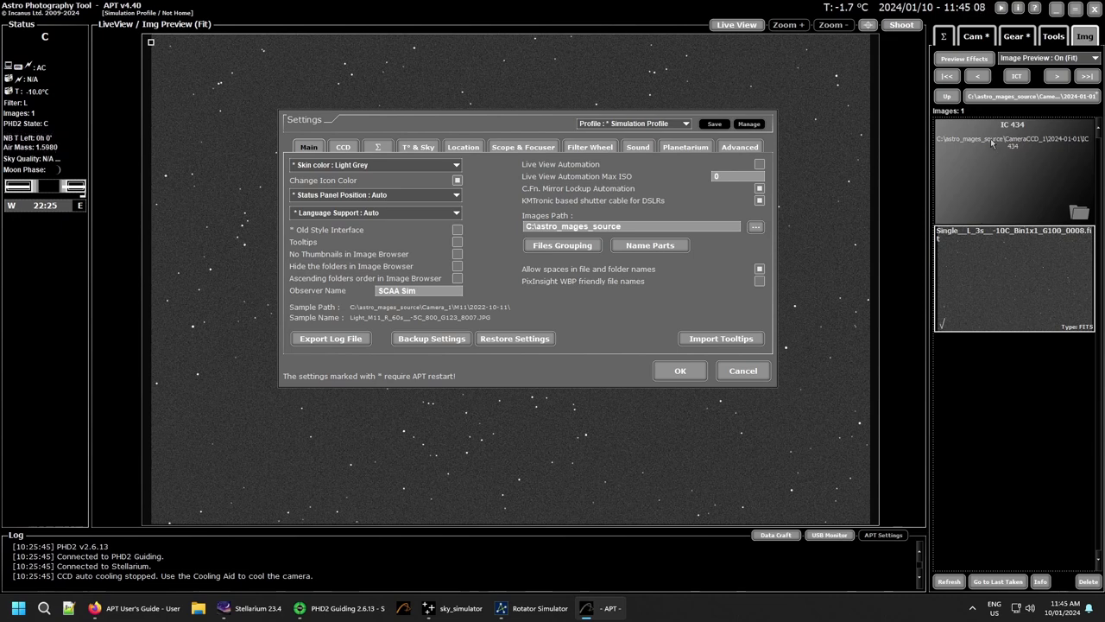
click(1040, 100)
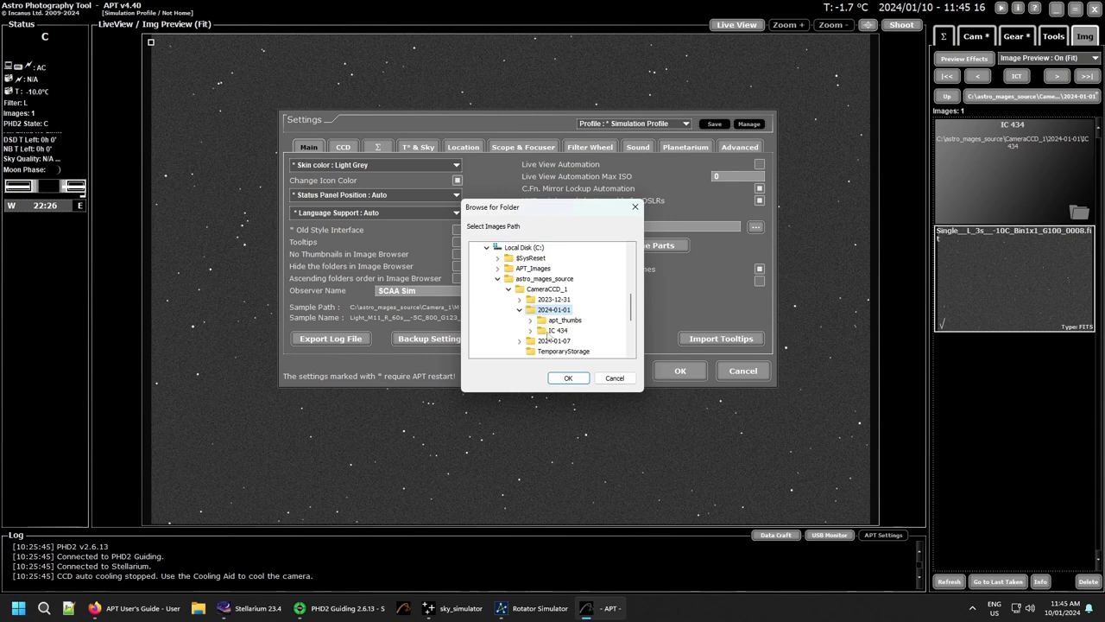
click(568, 379)
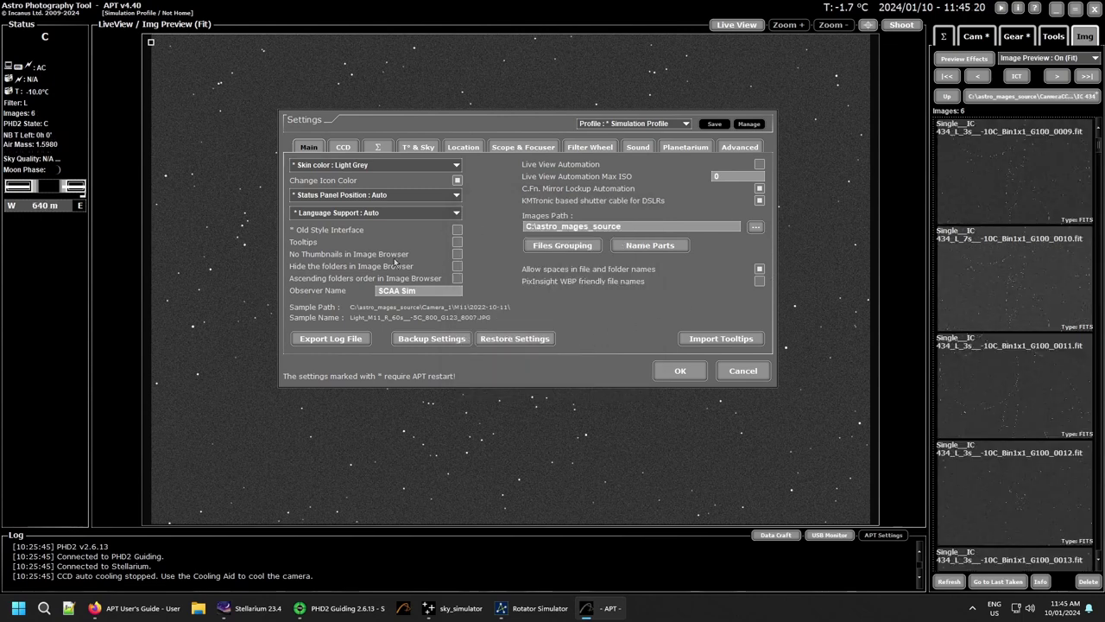
click(947, 95)
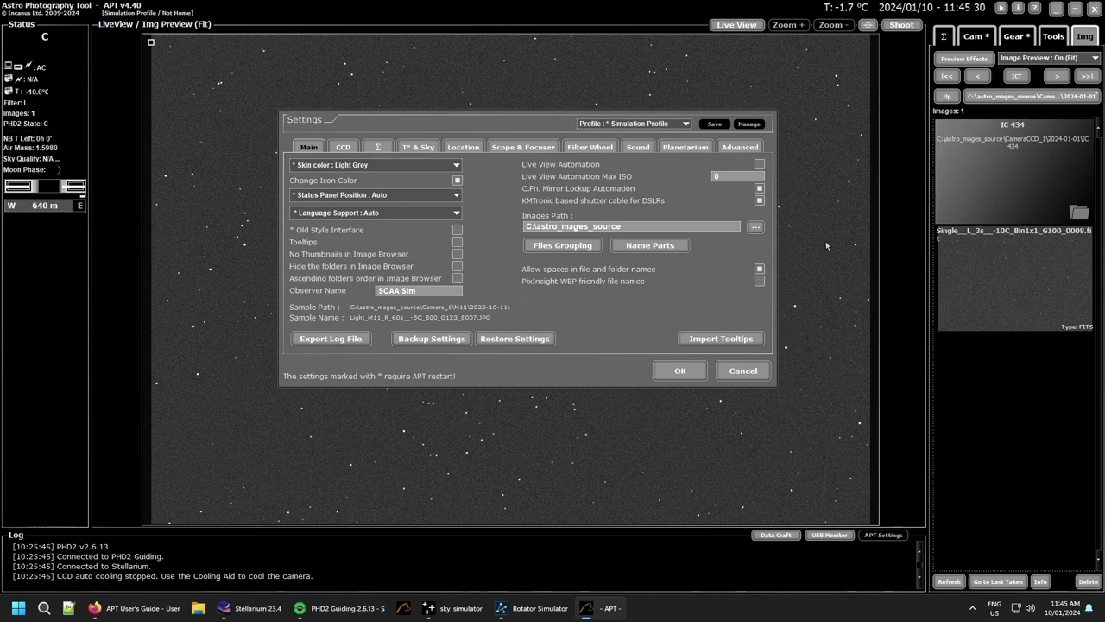
click(948, 99)
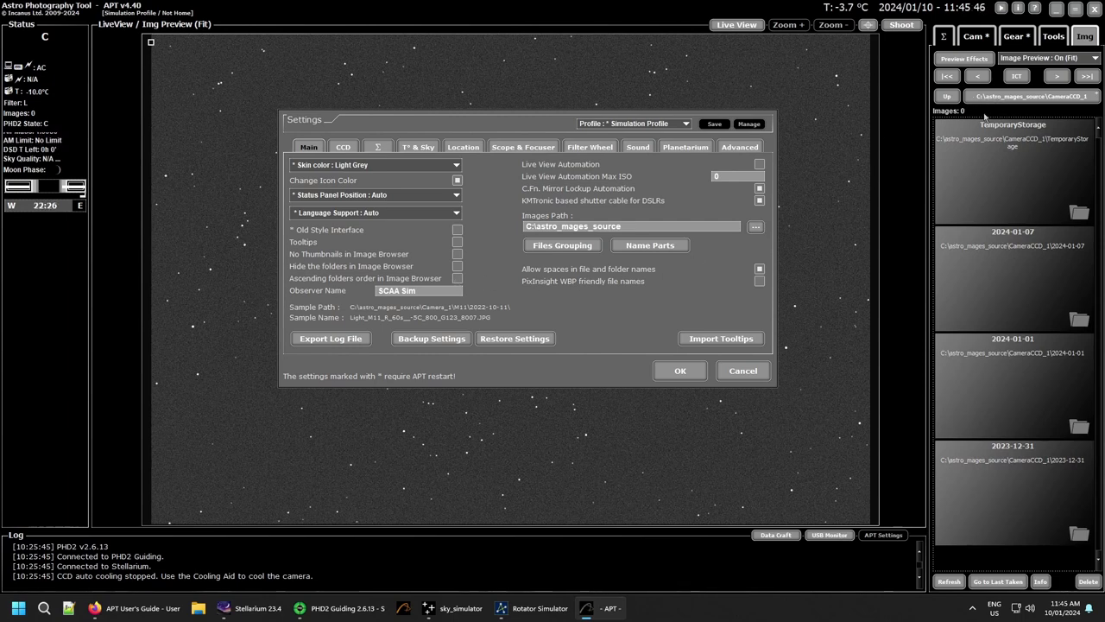
click(1018, 383)
click(1018, 377)
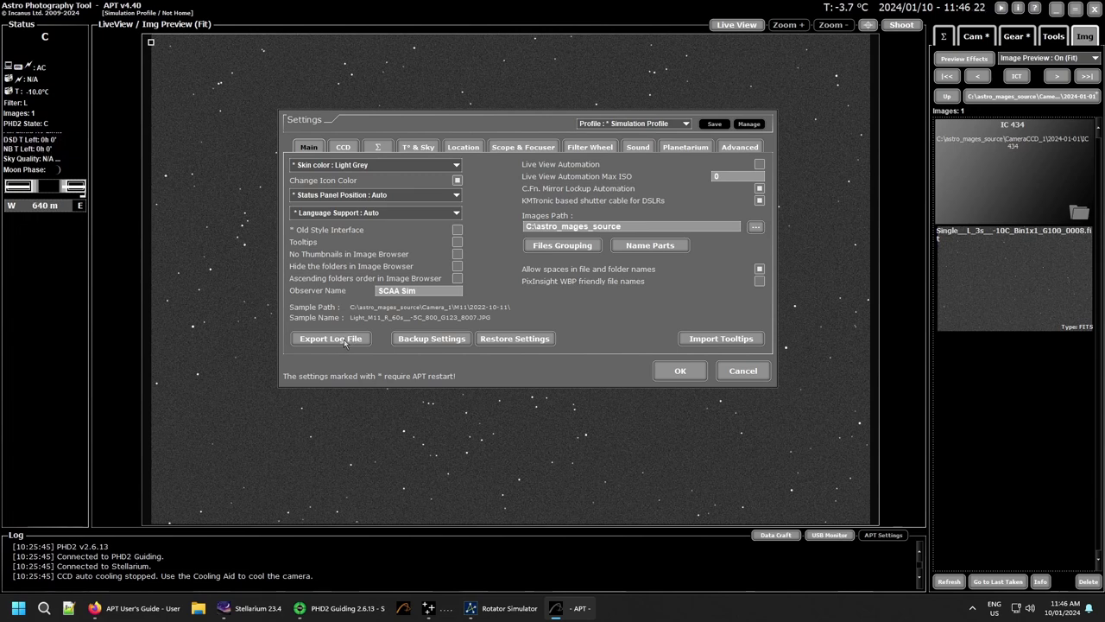
click(438, 339)
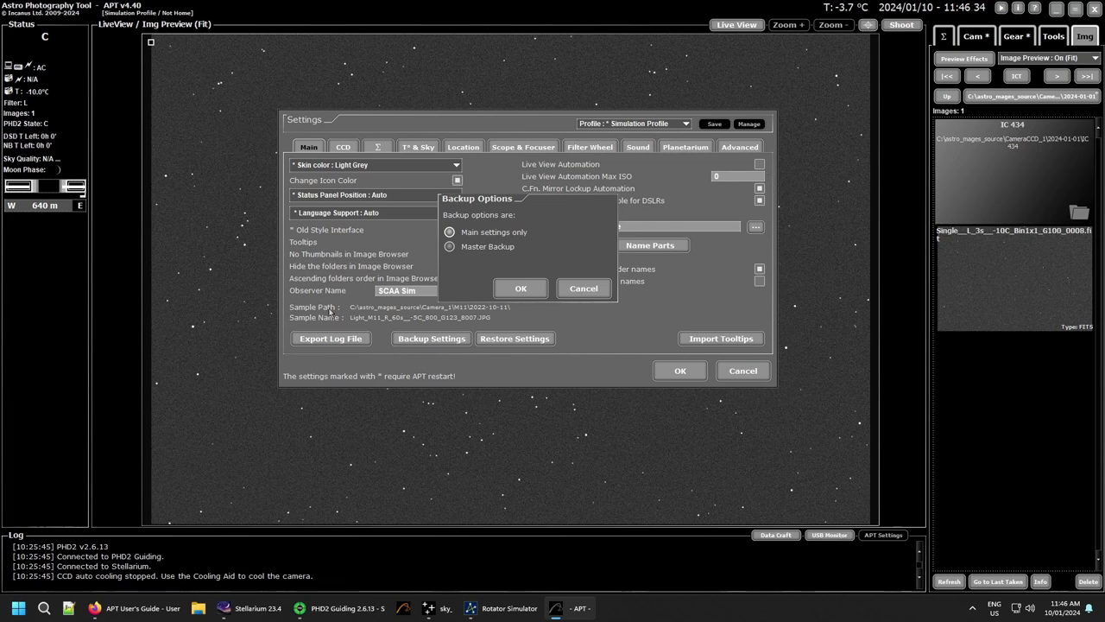
click(450, 247)
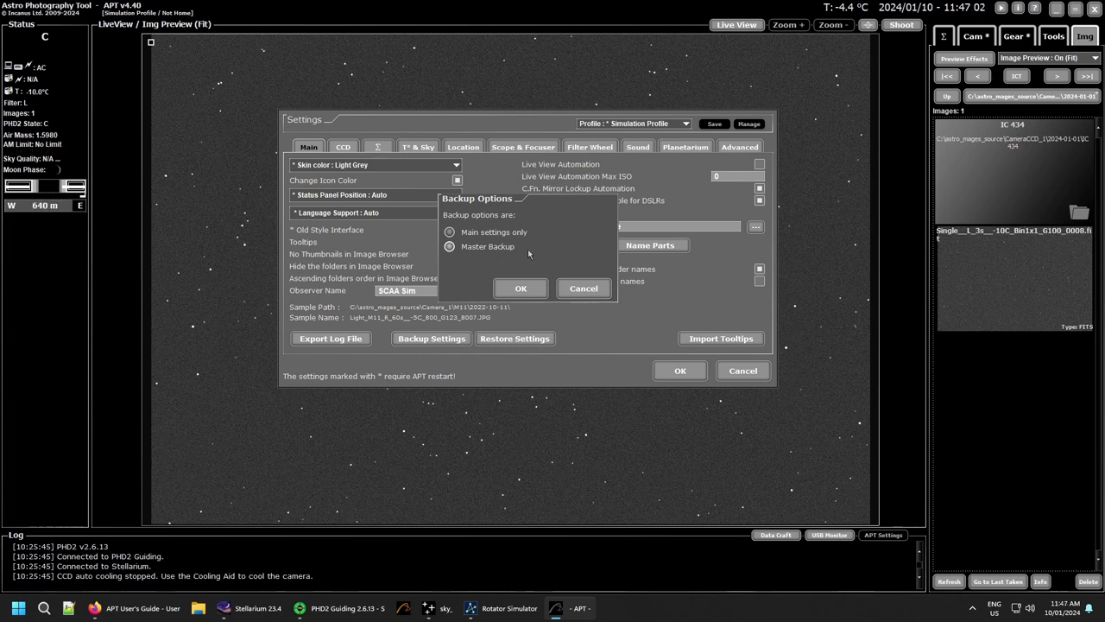
click(581, 290)
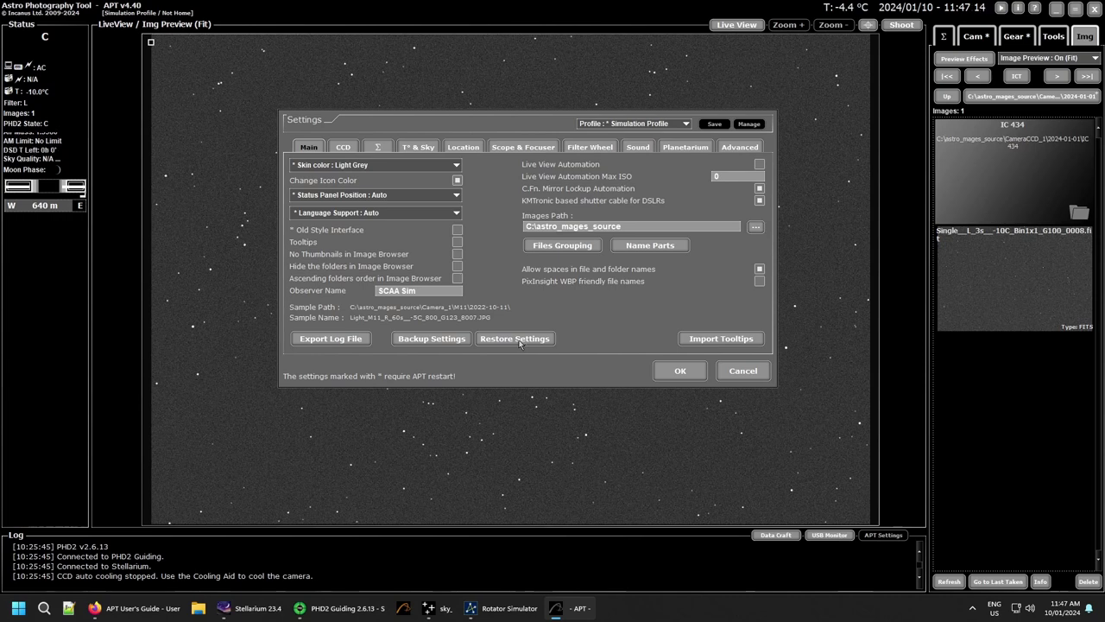
Start restoring Simulation Profile settings from 'Other backup file', then cancel loading the file
click(518, 340)
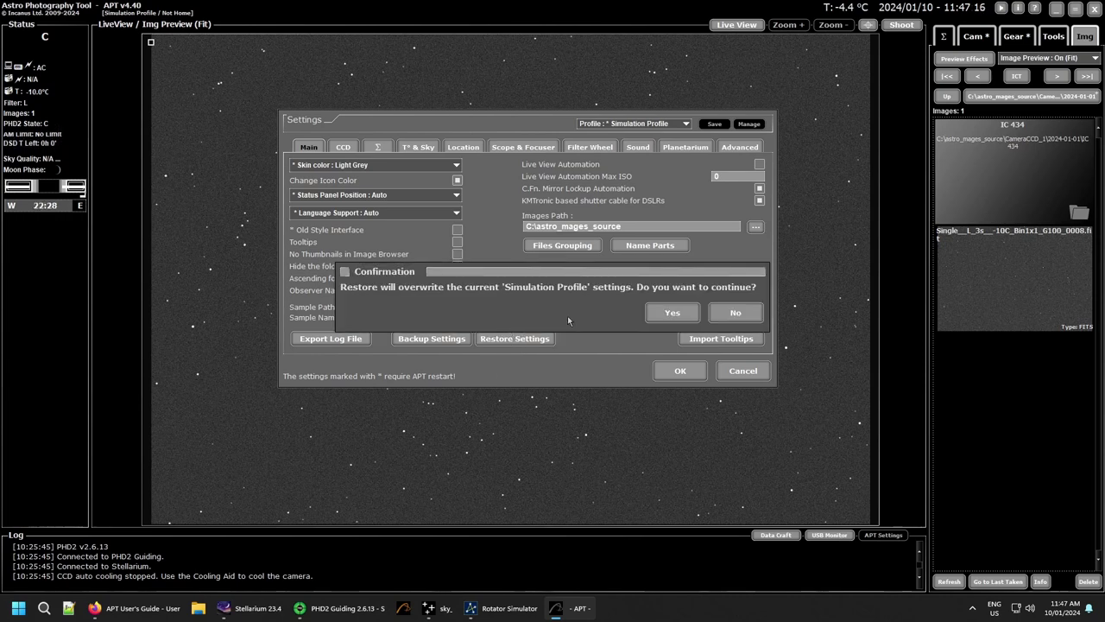
click(671, 314)
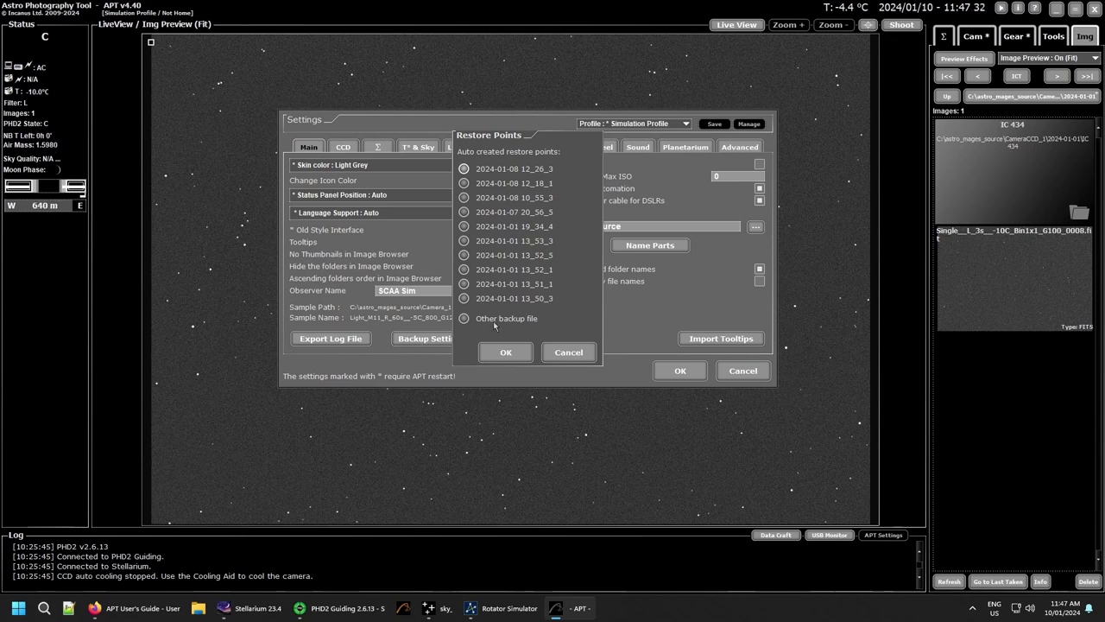
click(465, 319)
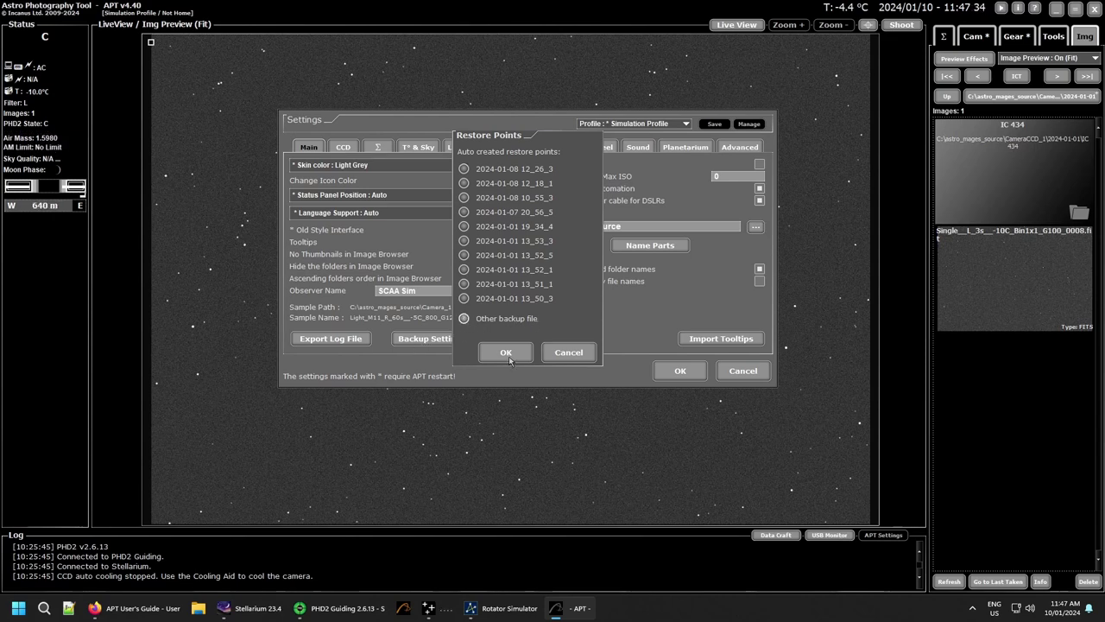
click(509, 355)
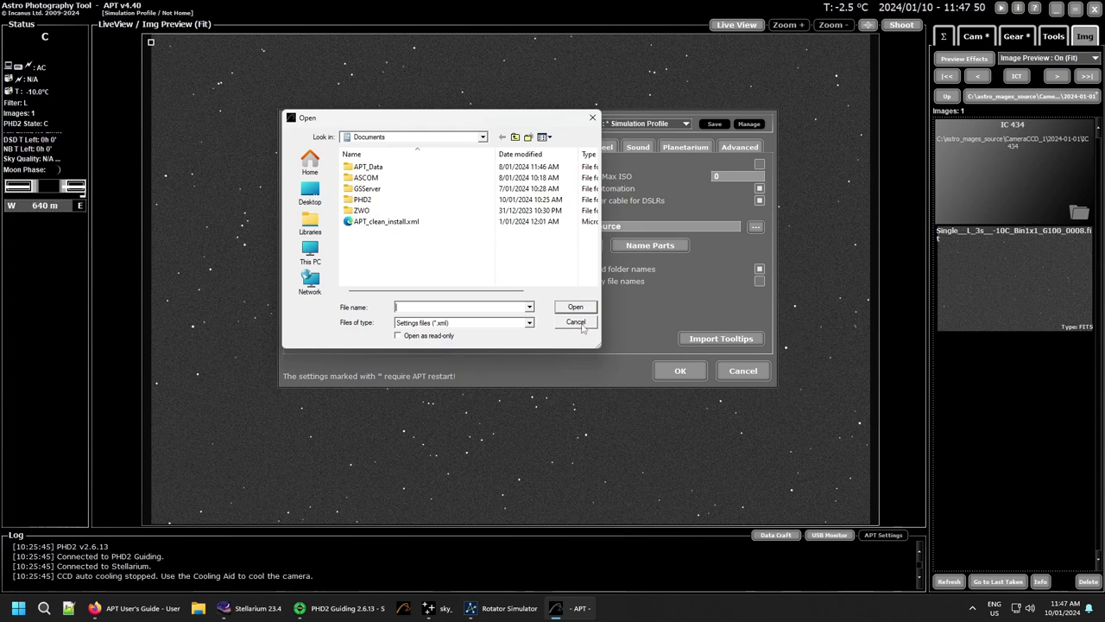
click(583, 327)
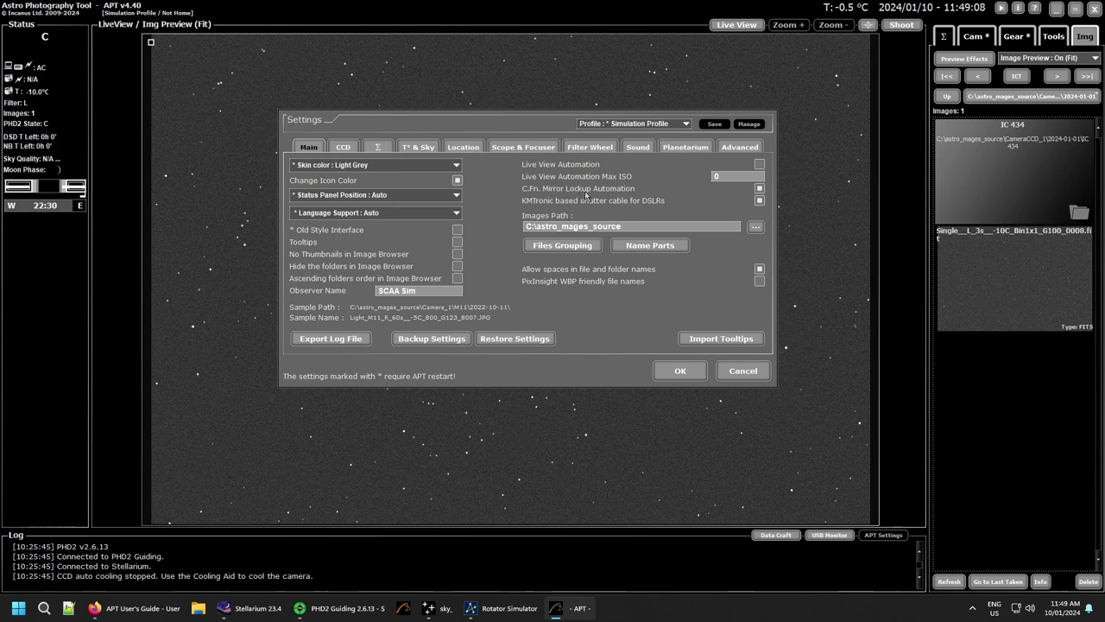
Enable C.Fn. Mirror Lockup Automation
click(759, 189)
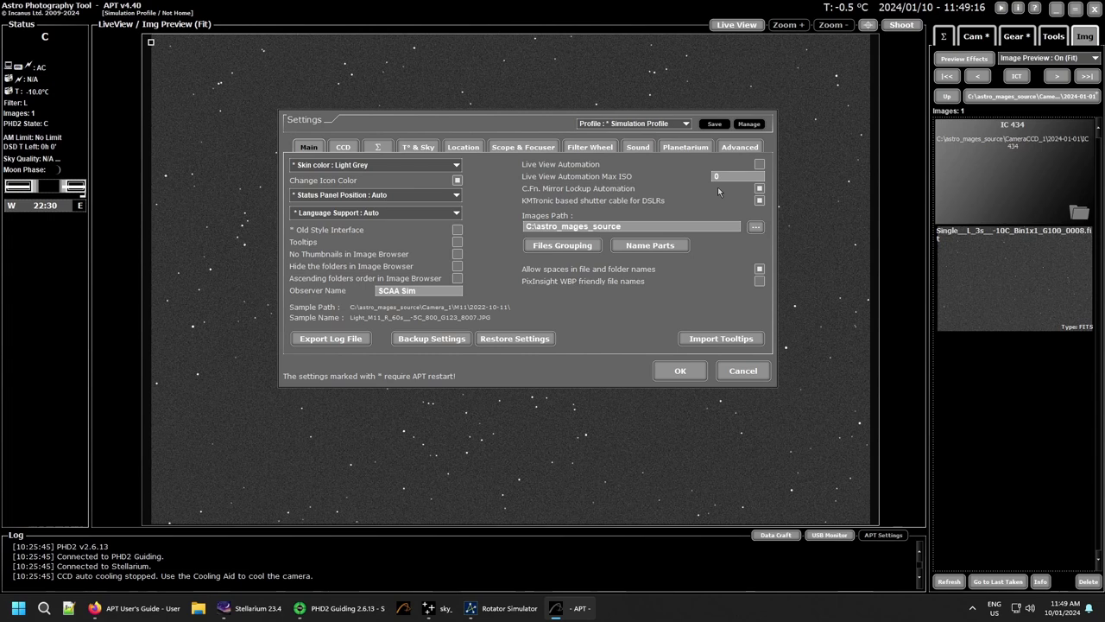
click(759, 189)
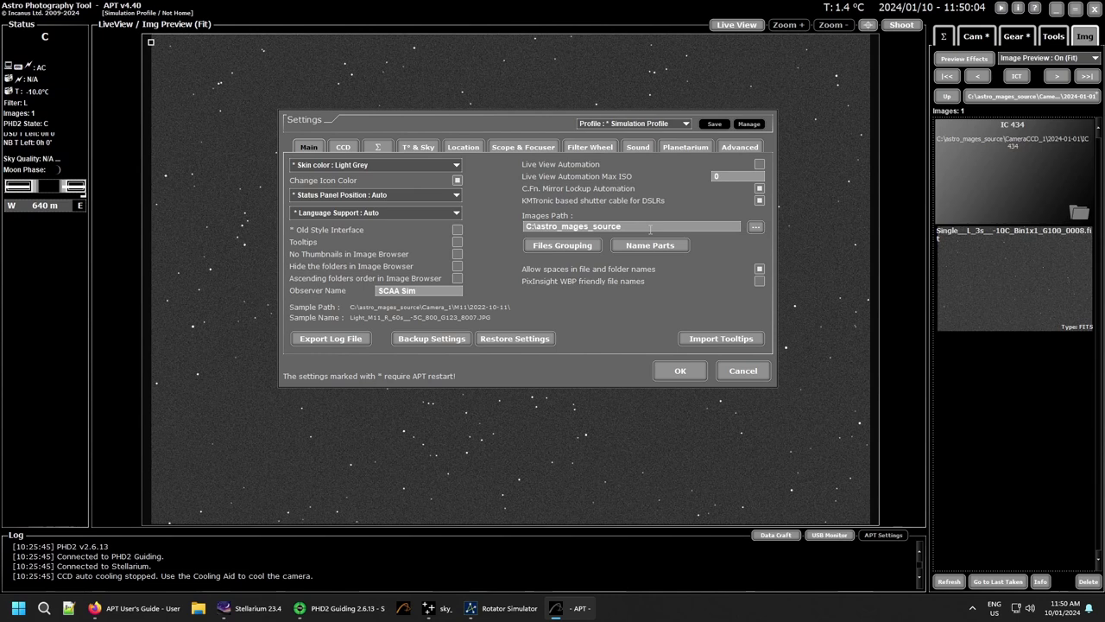
click(756, 226)
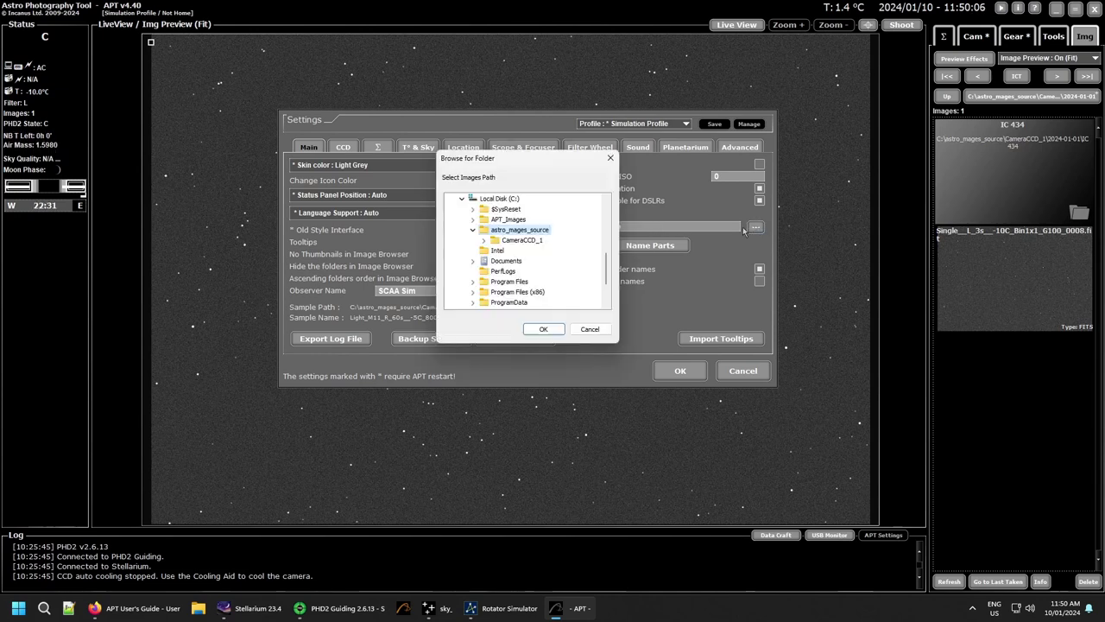
click(590, 329)
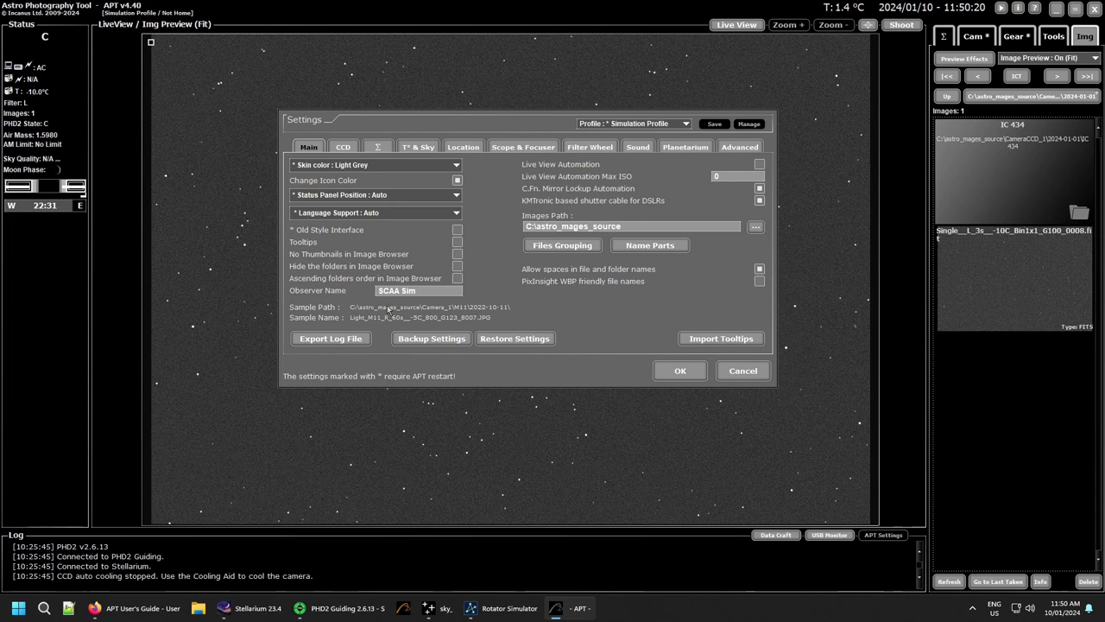
click(557, 248)
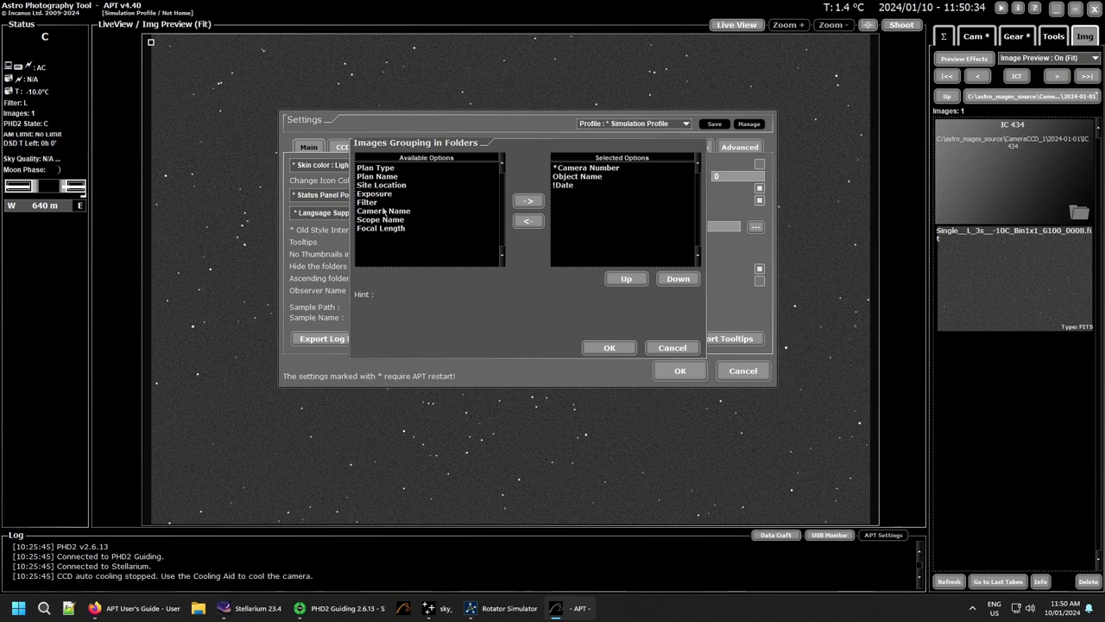
click(390, 212)
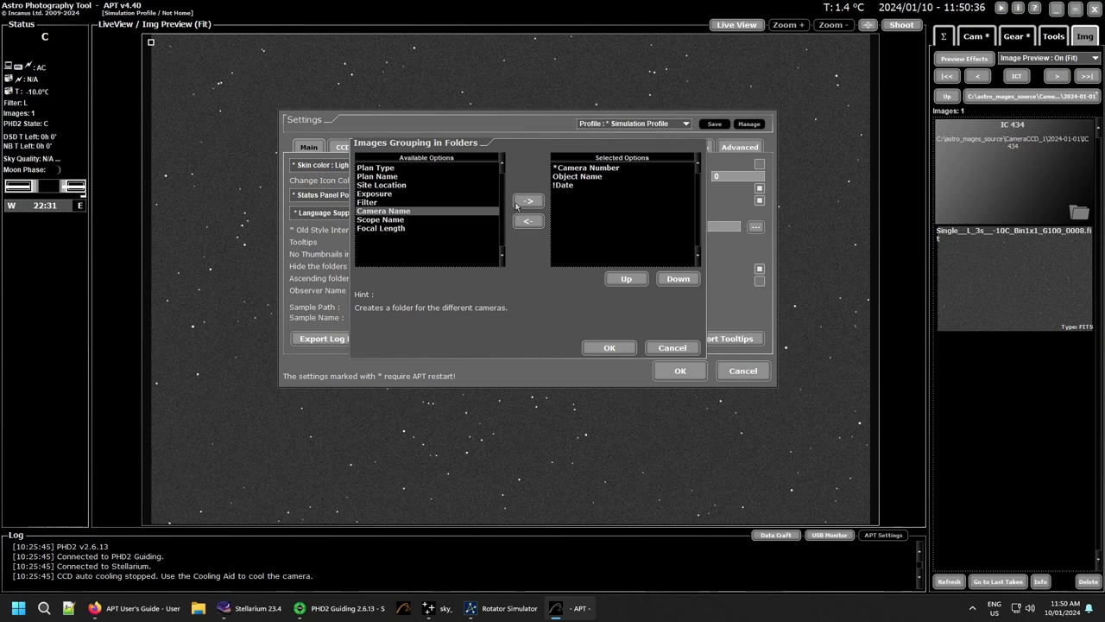
click(527, 202)
click(590, 195)
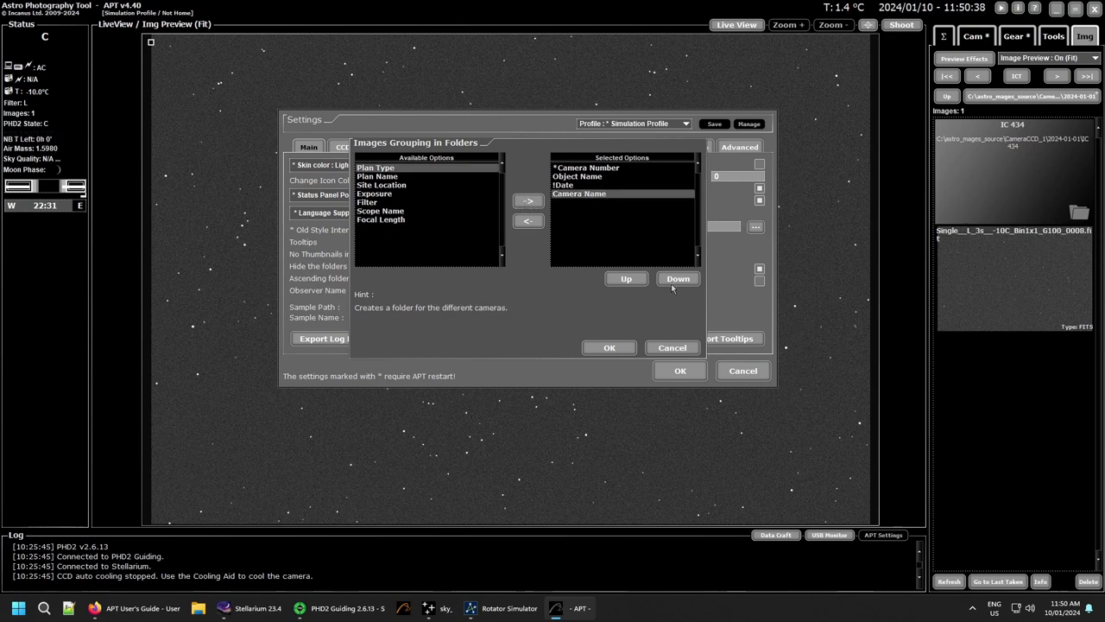
click(630, 279)
click(527, 221)
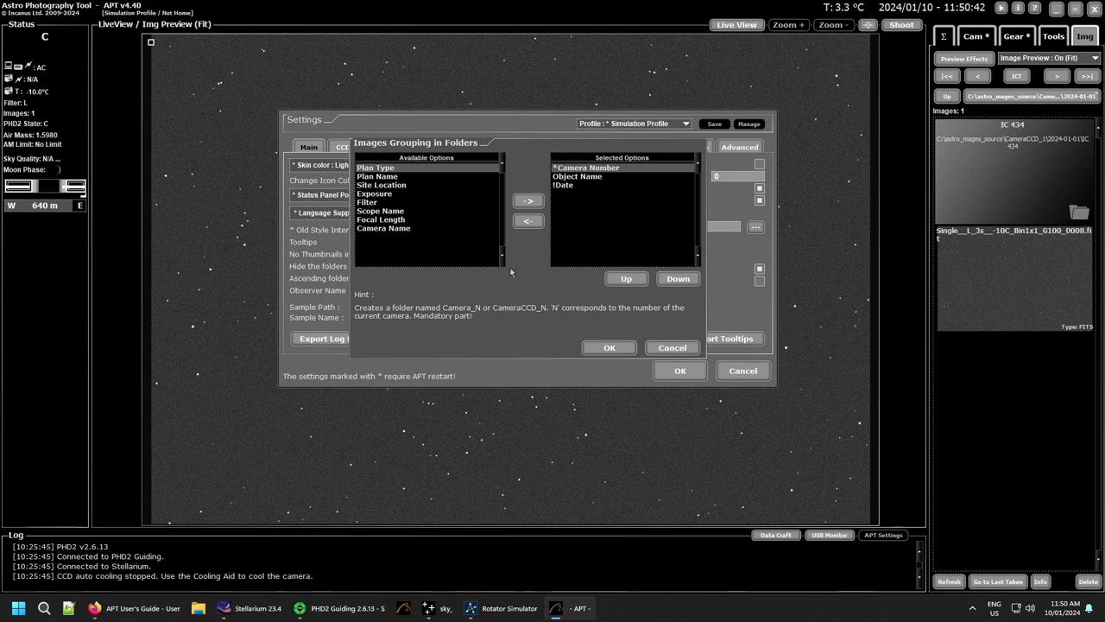
click(672, 347)
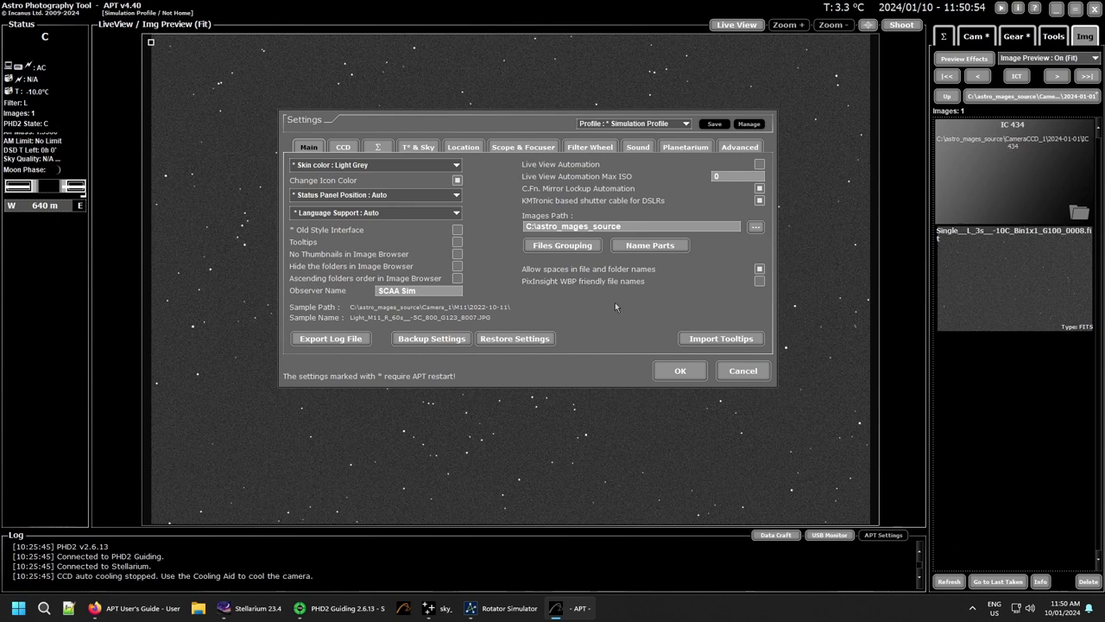
click(650, 247)
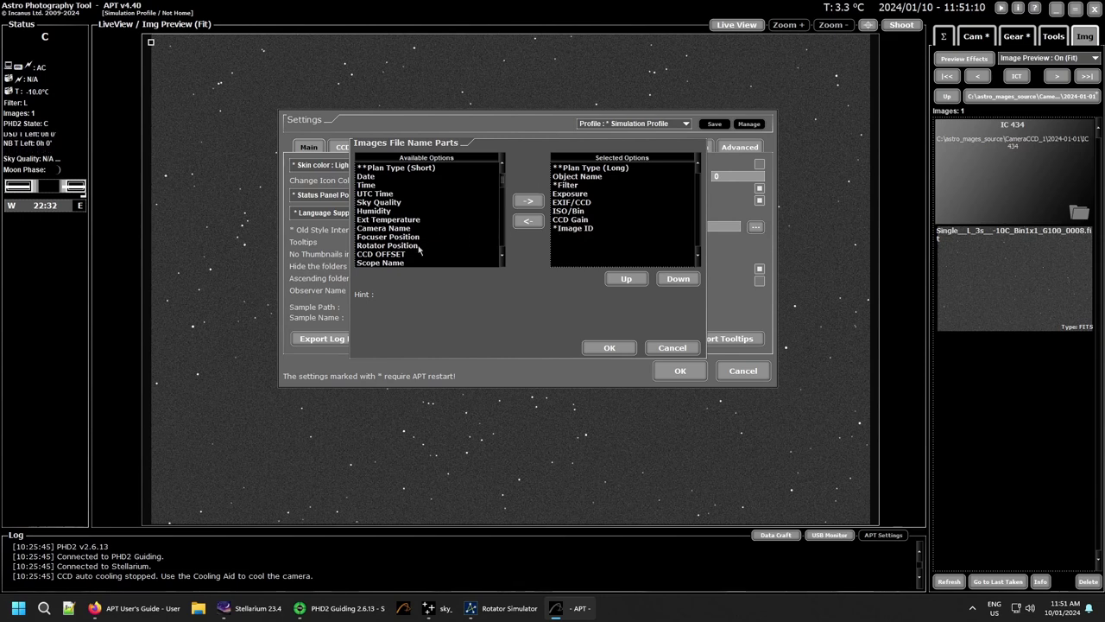
scroll(455, 209, down, 2)
scroll(455, 209, up, 2)
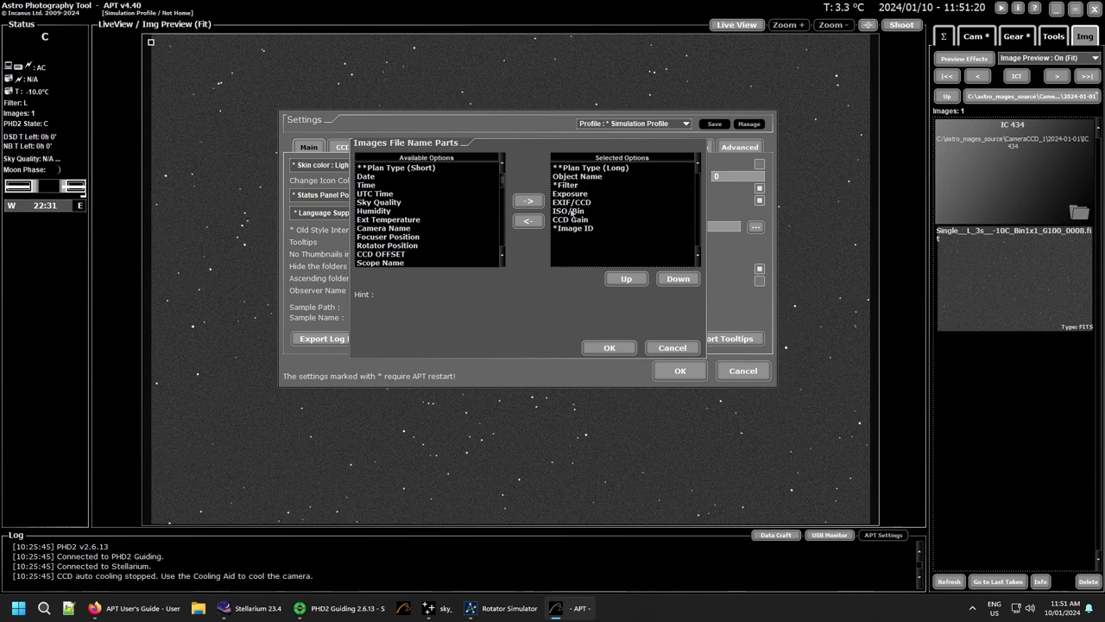
click(673, 348)
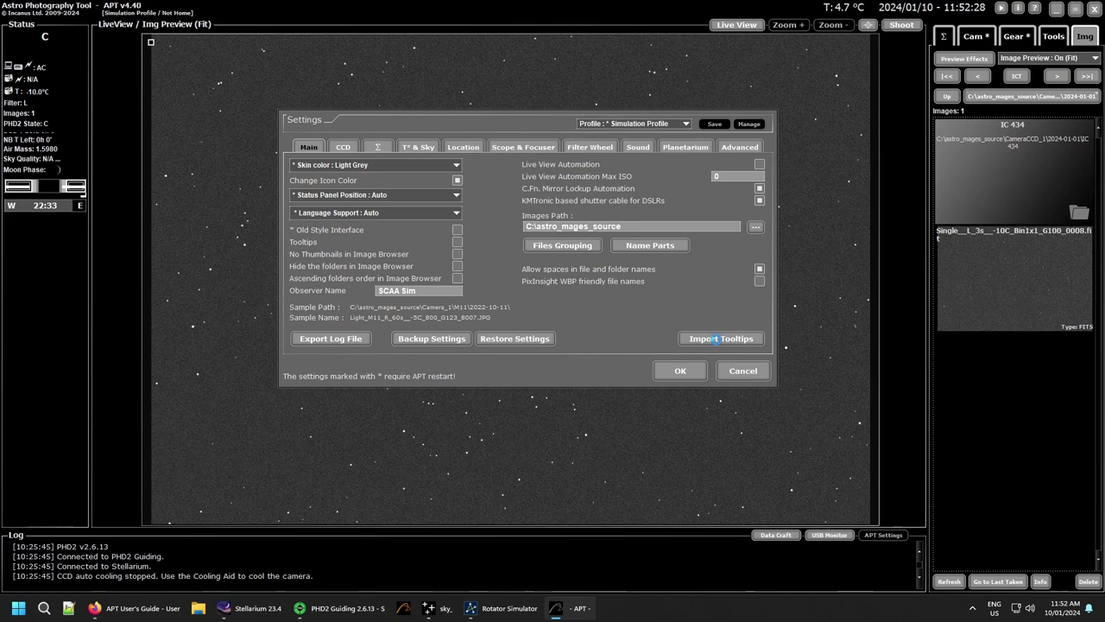
click(713, 339)
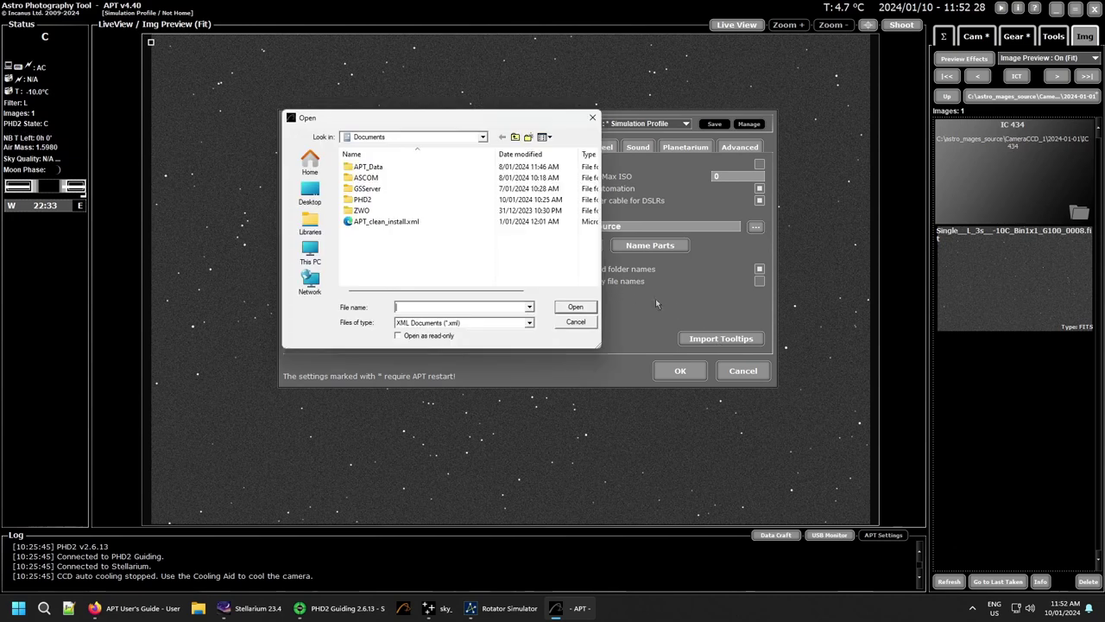
click(576, 321)
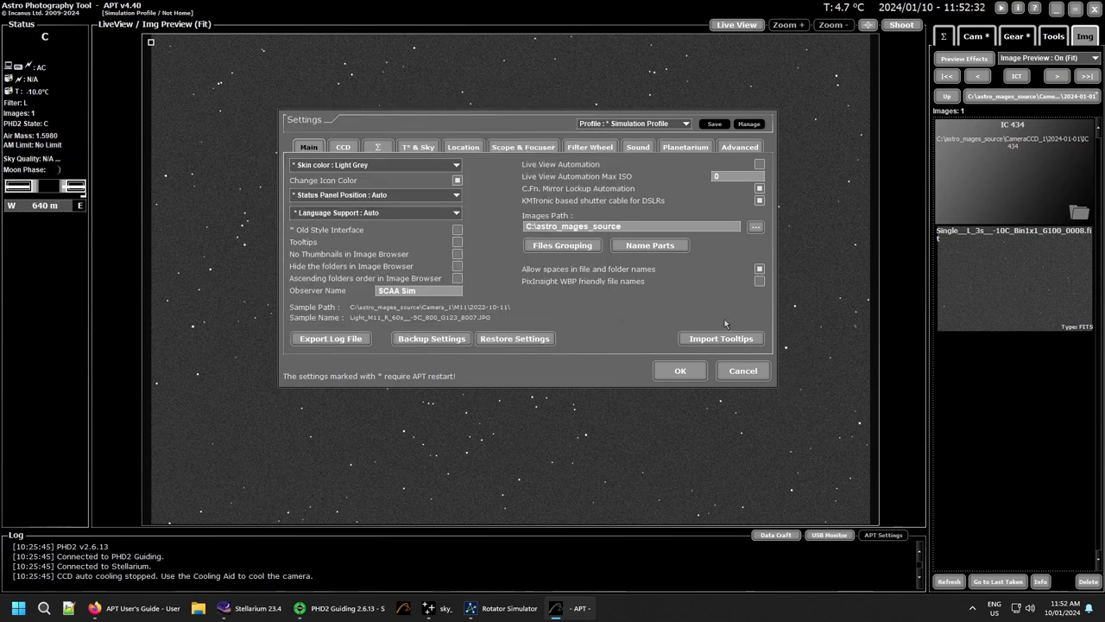